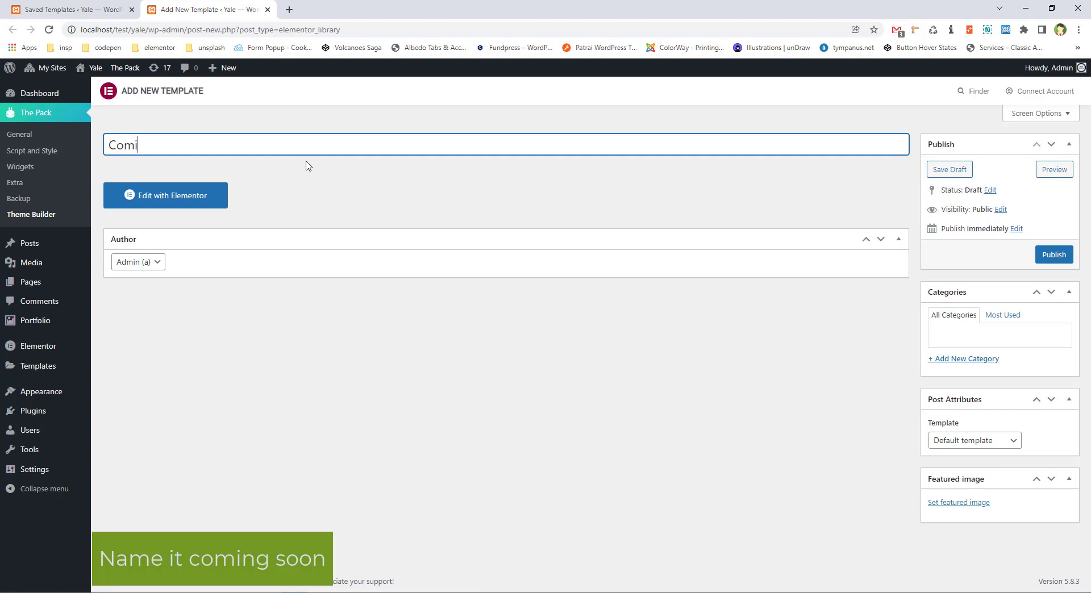
Title the new template "Coming soon", set its page template to Elementor Canvas and publish it.
{"action": "type", "text": "ng soon"}
{"action": "left_click", "coordinate": [987, 445]}
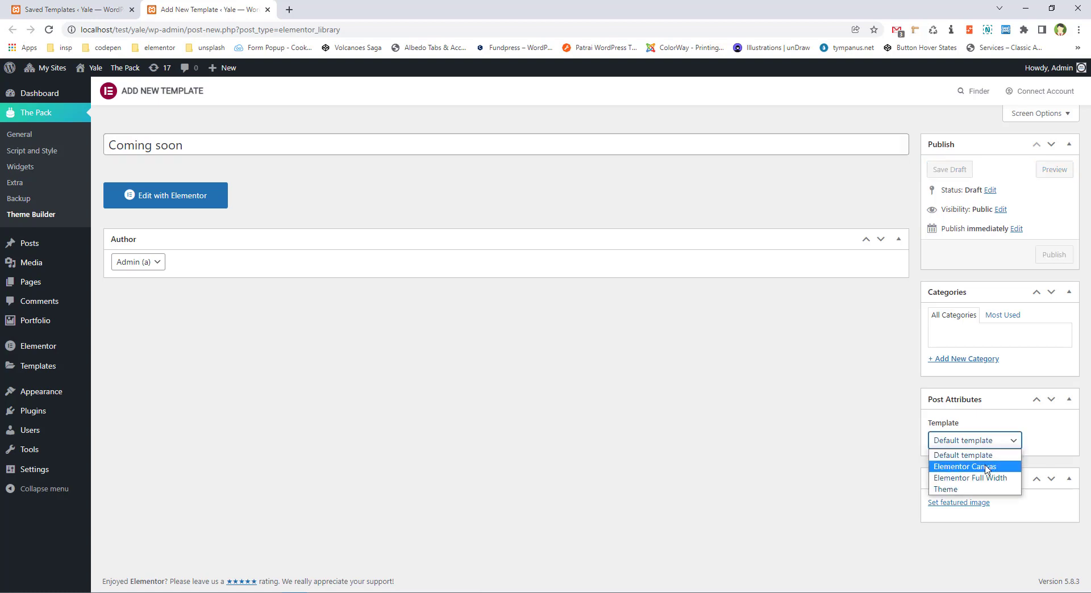
{"action": "left_click", "coordinate": [986, 466]}
{"action": "left_click", "coordinate": [1048, 254]}
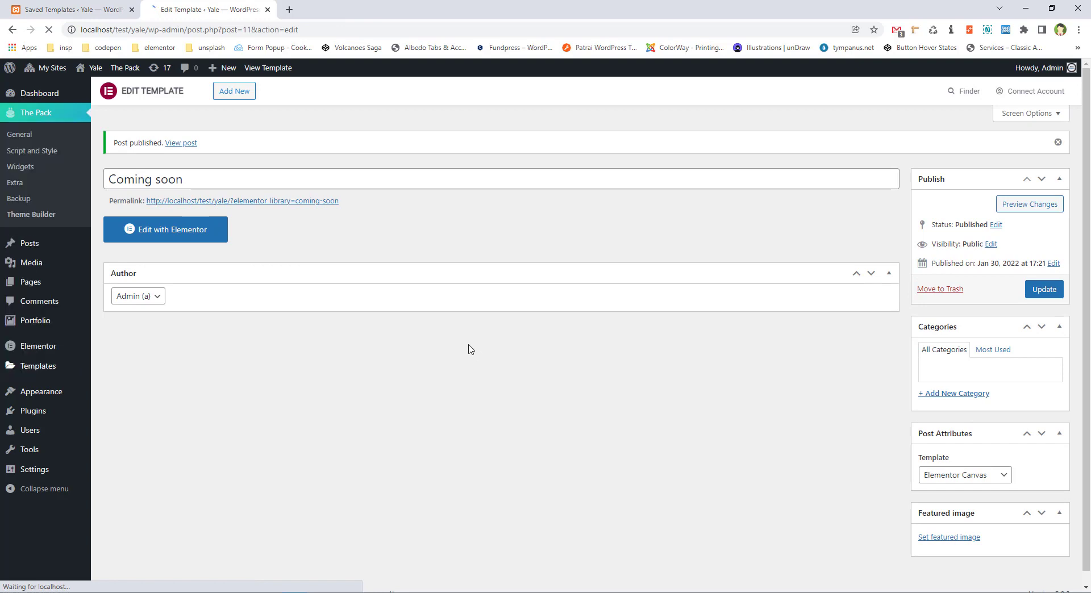
Open the template in the Elementor editor and search the library's Section designs for "coming".
{"action": "left_click", "coordinate": [211, 237]}
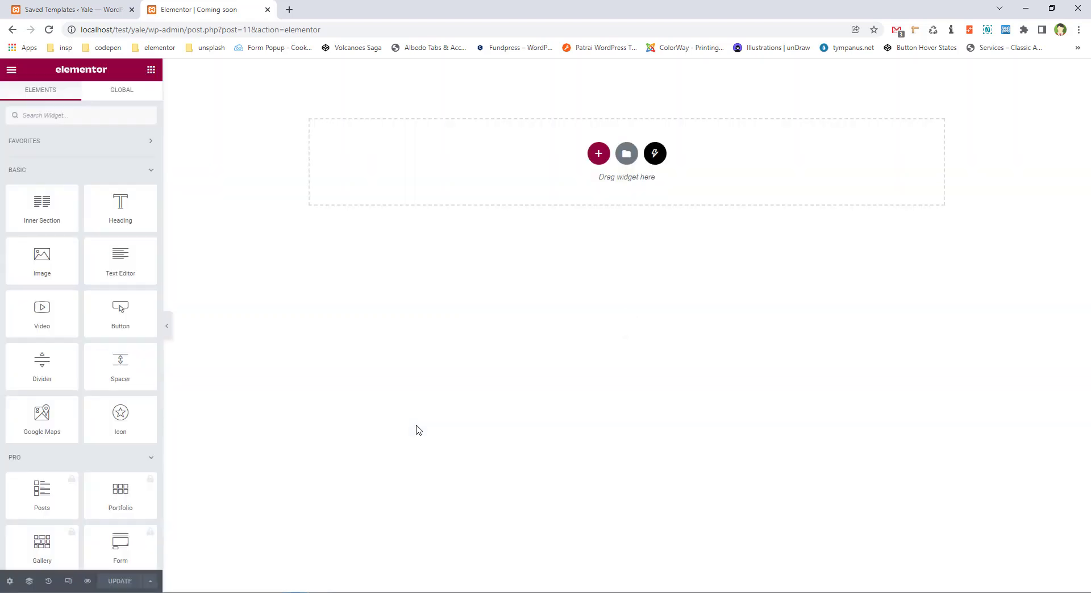
{"action": "left_click", "coordinate": [657, 158]}
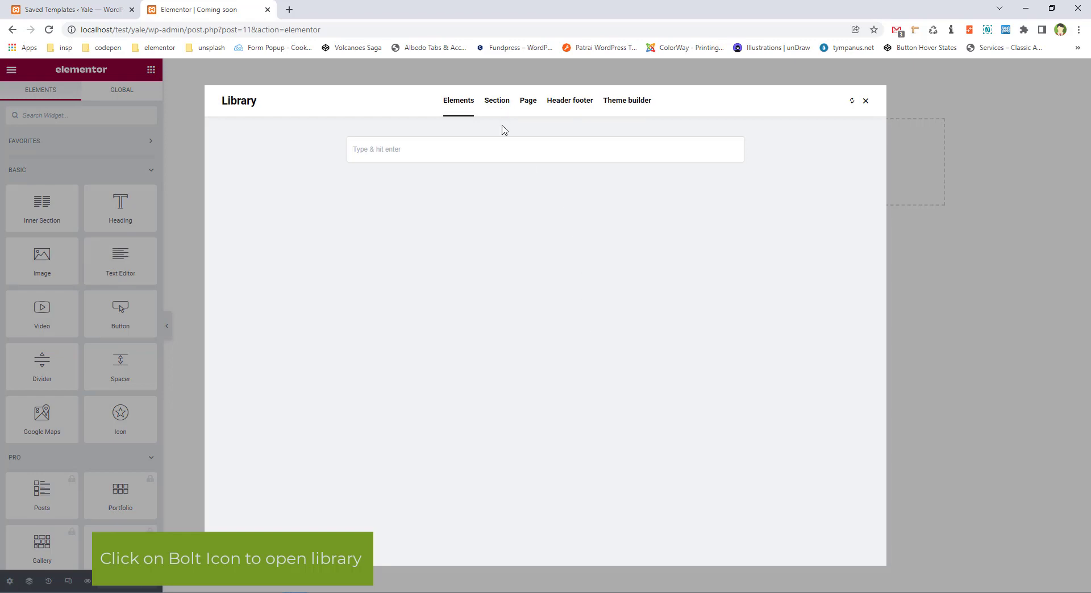
{"action": "left_click", "coordinate": [498, 105]}
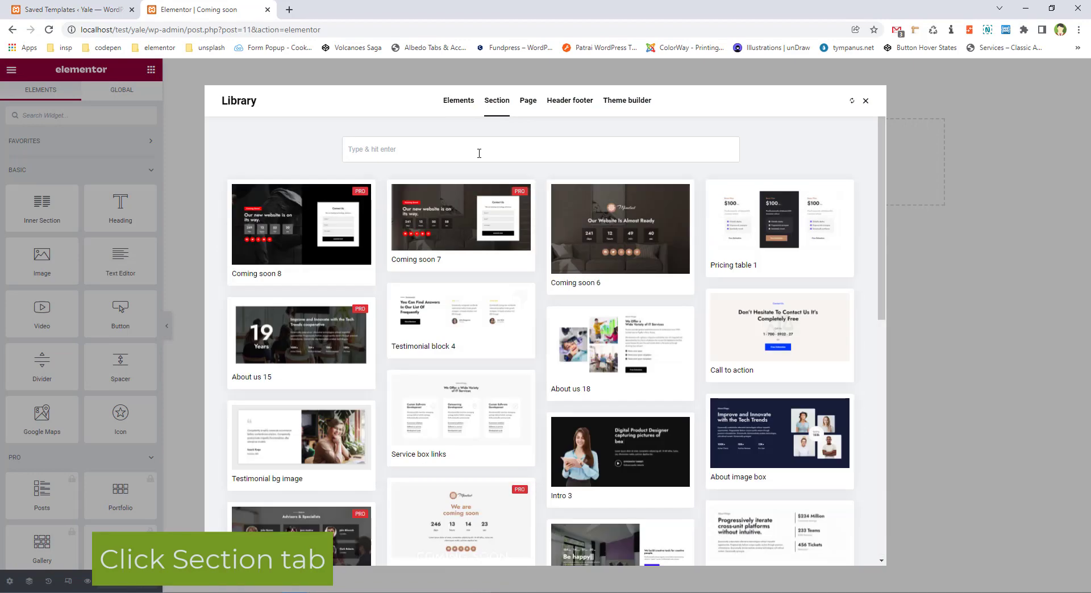
{"action": "left_click", "coordinate": [479, 153]}
{"action": "type", "text": "com"}
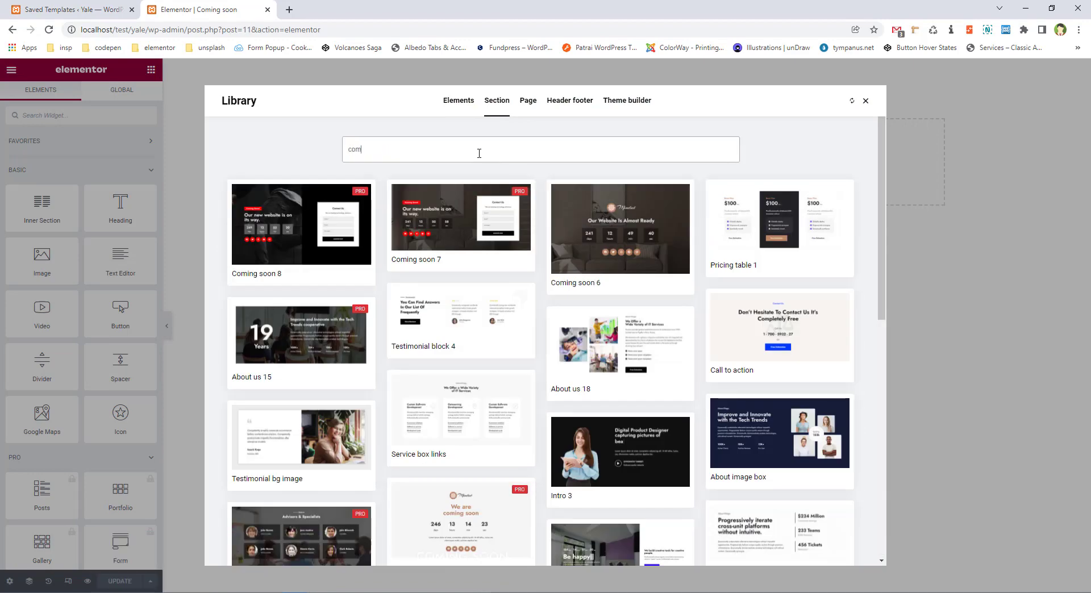
{"action": "type", "text": "ing"}
{"action": "key", "text": "Return"}
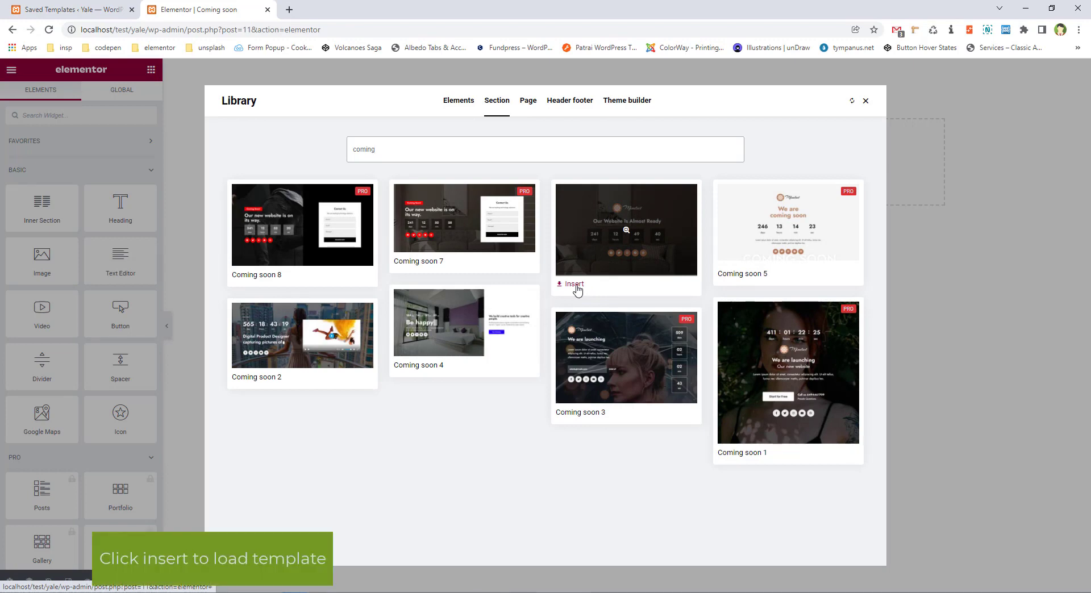
Insert the Coming soon 6 section and open its heading's title for editing.
{"action": "left_click", "coordinate": [575, 285]}
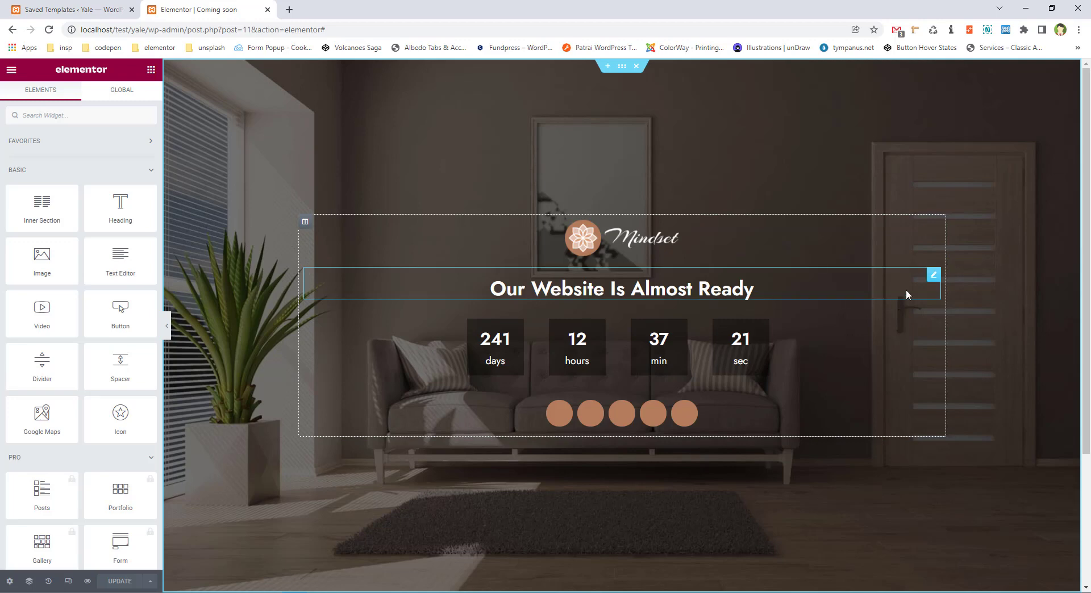
{"action": "left_click", "coordinate": [934, 276]}
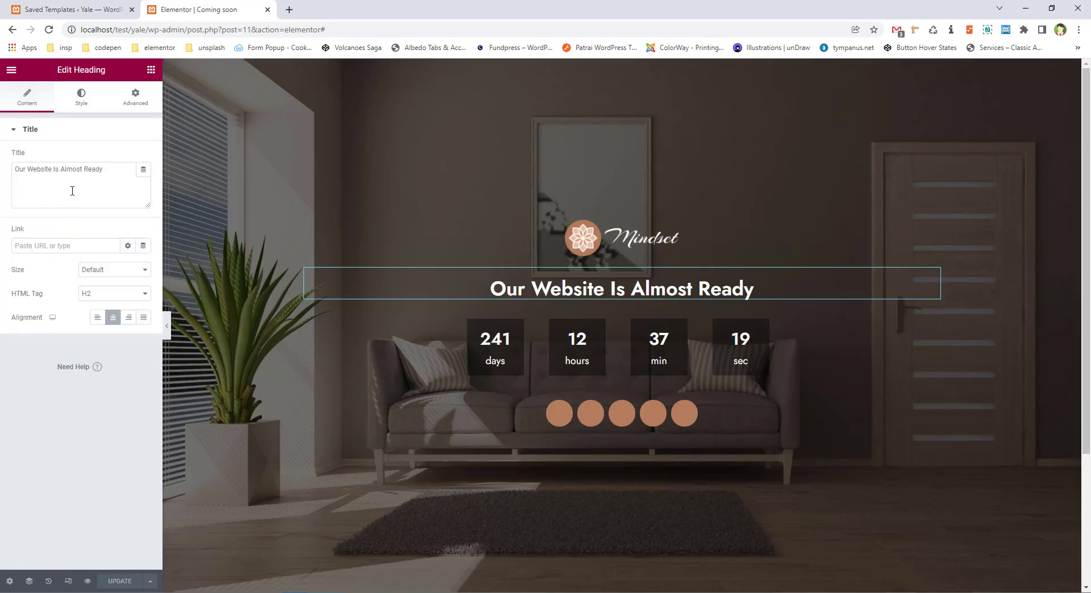
{"action": "left_click", "coordinate": [113, 173]}
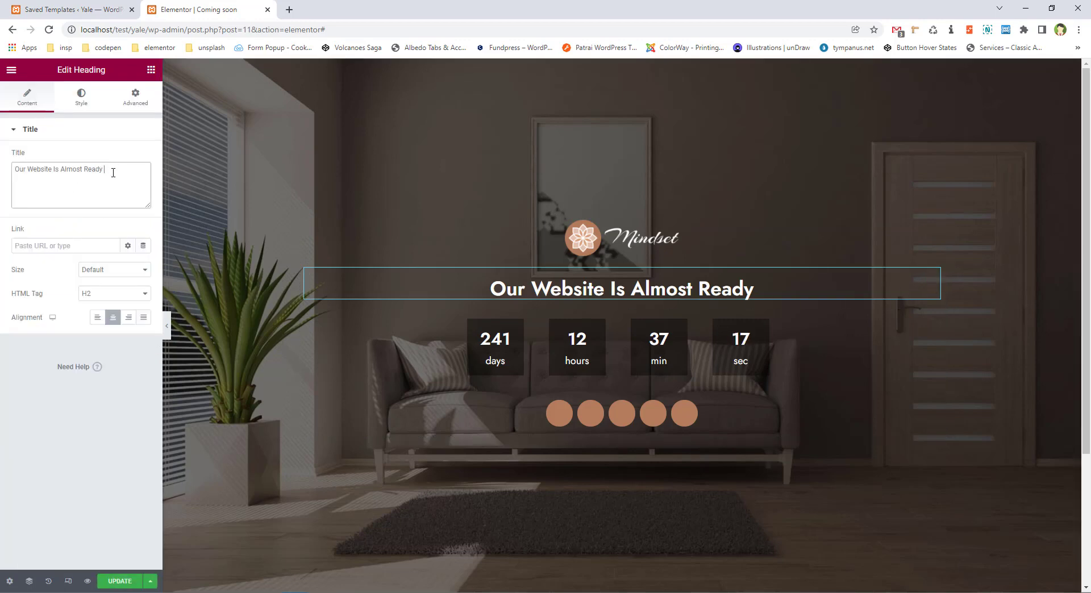
Update the template with the Coming soon 6 design and preview the page.
{"action": "left_click", "coordinate": [120, 581]}
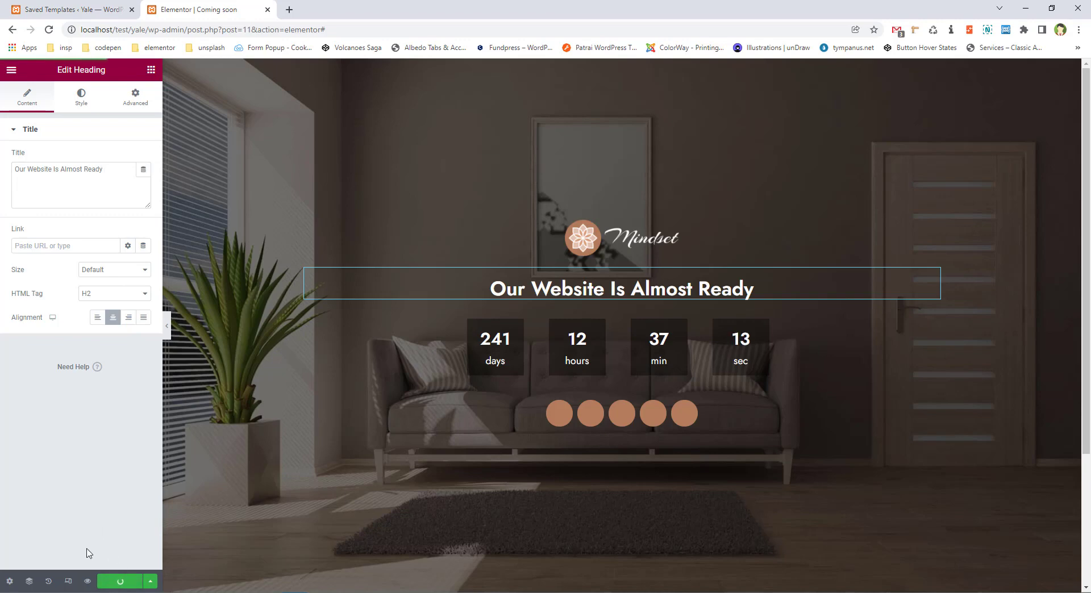
{"action": "left_click", "coordinate": [88, 581]}
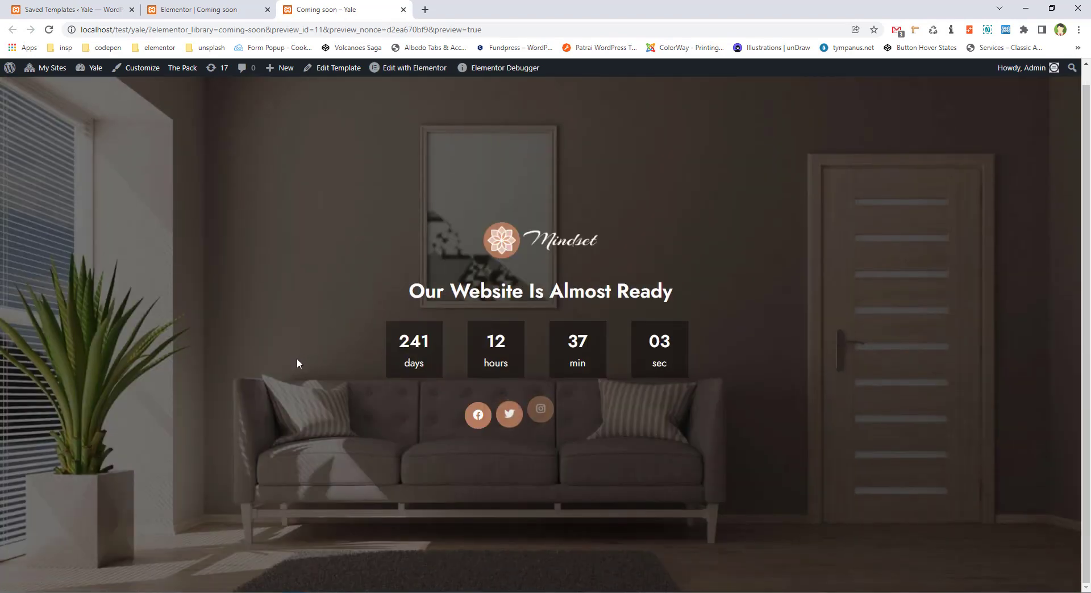
{"action": "middle_click", "coordinate": [348, 7]}
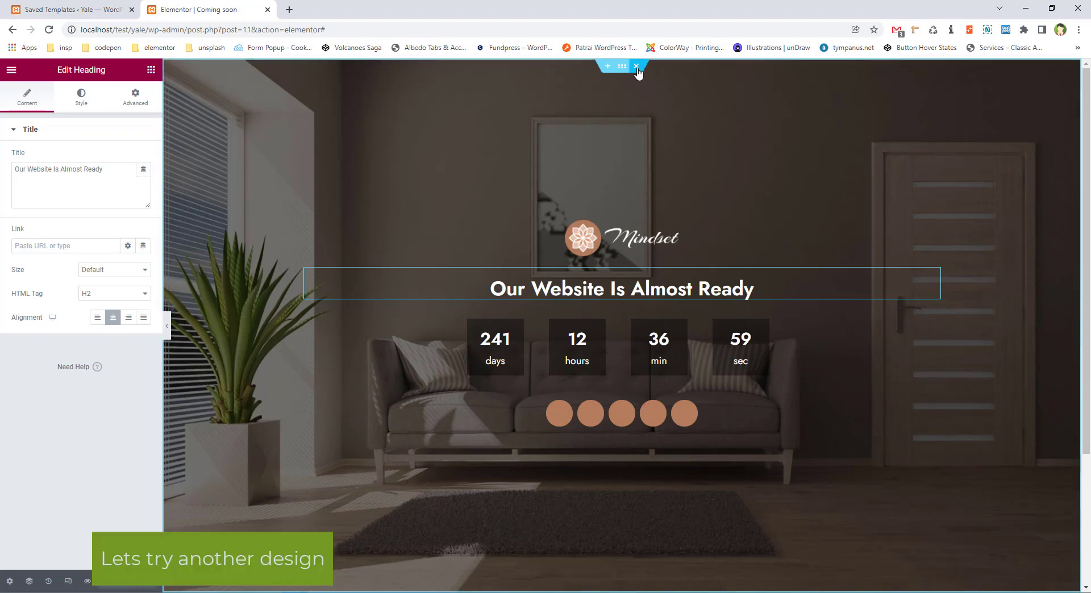
Replace the inserted section with the Coming soon 7 design from the library and update the template.
{"action": "left_click", "coordinate": [637, 71]}
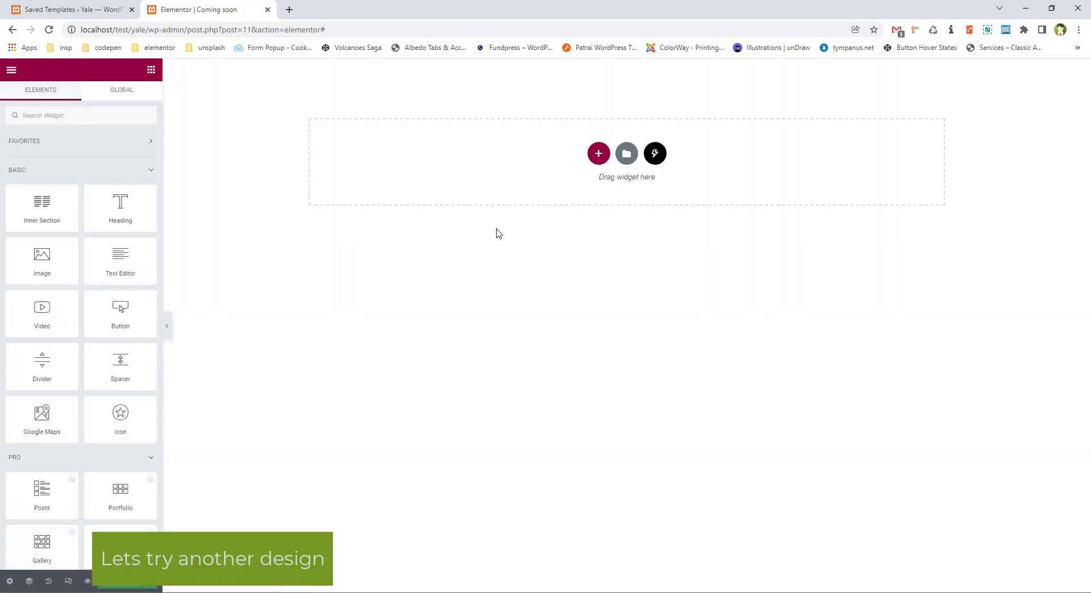
{"action": "left_click", "coordinate": [655, 155]}
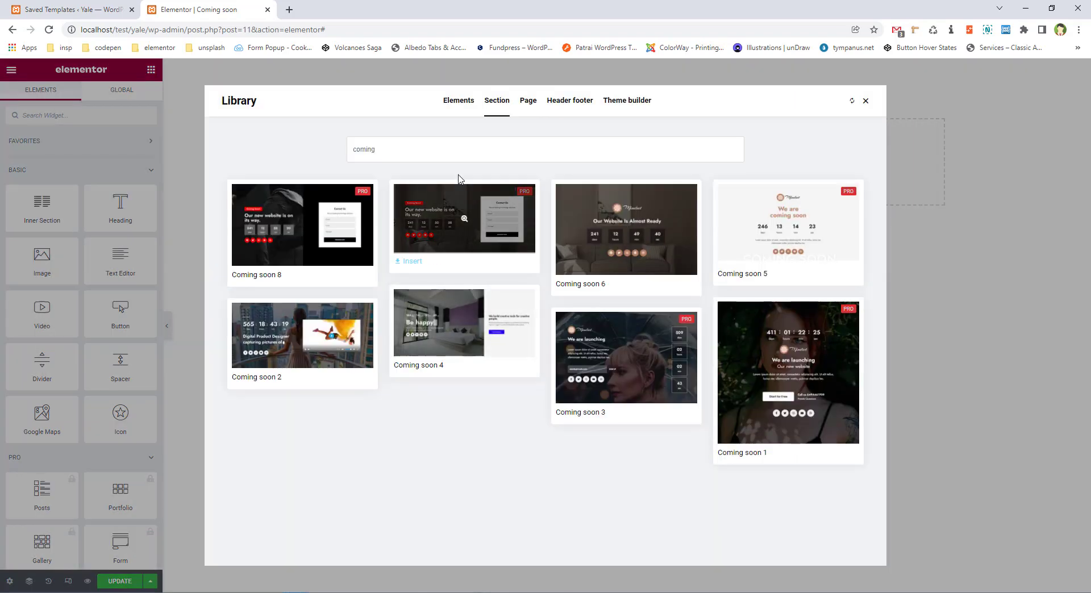
{"action": "left_click", "coordinate": [462, 148]}
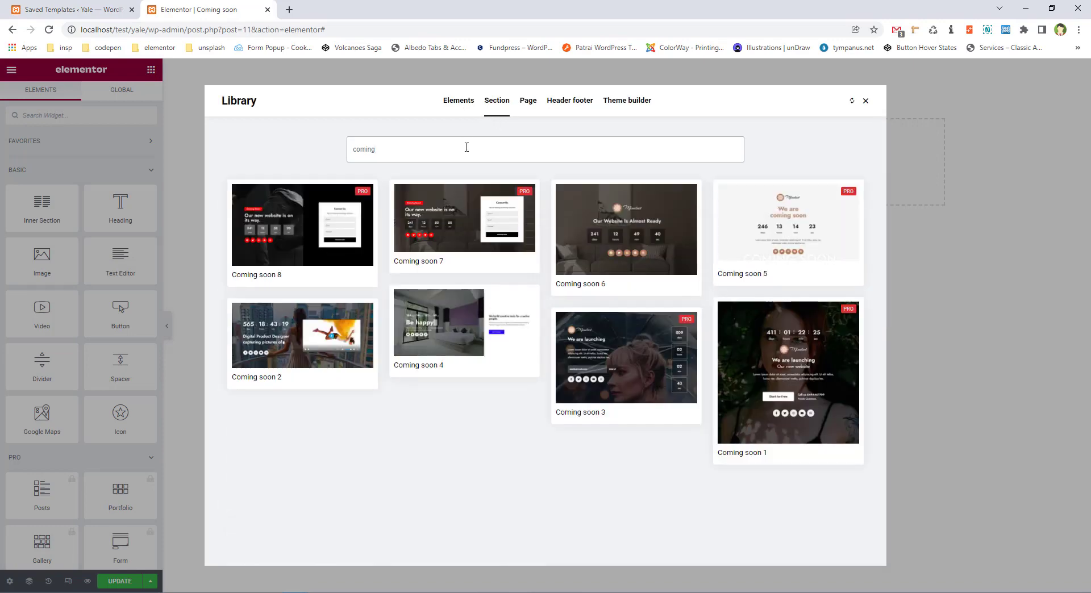
{"action": "mouse_move", "coordinate": [461, 250]}
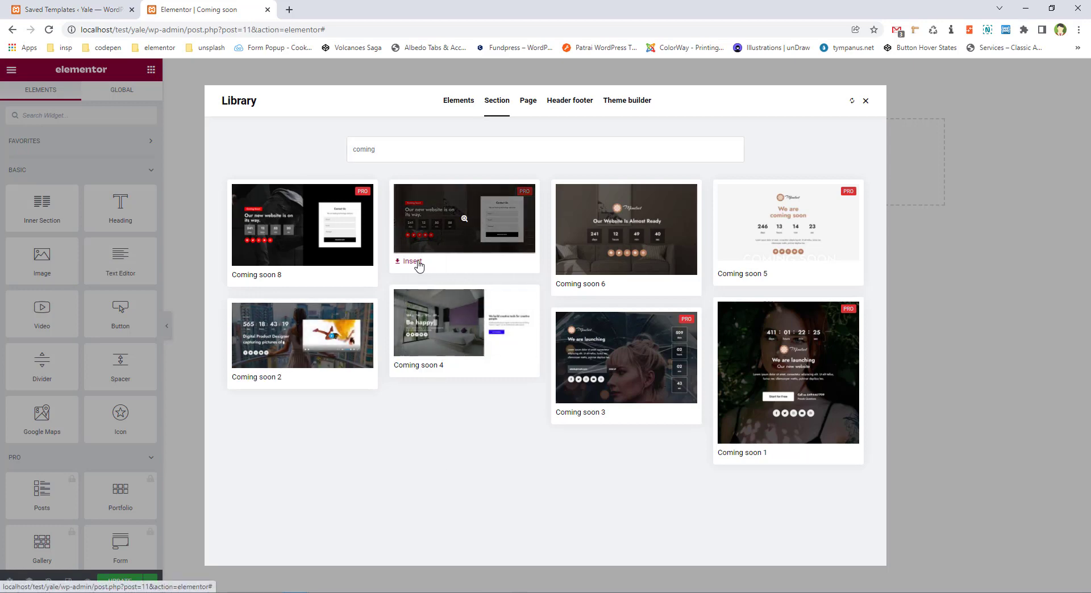
{"action": "left_click", "coordinate": [419, 264]}
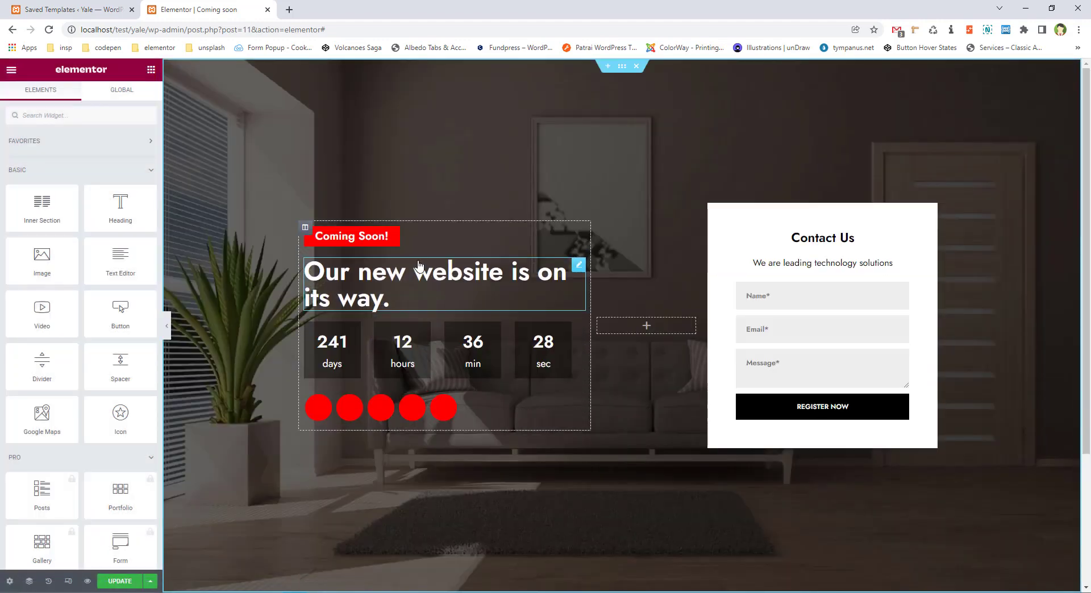
{"action": "left_click", "coordinate": [120, 581]}
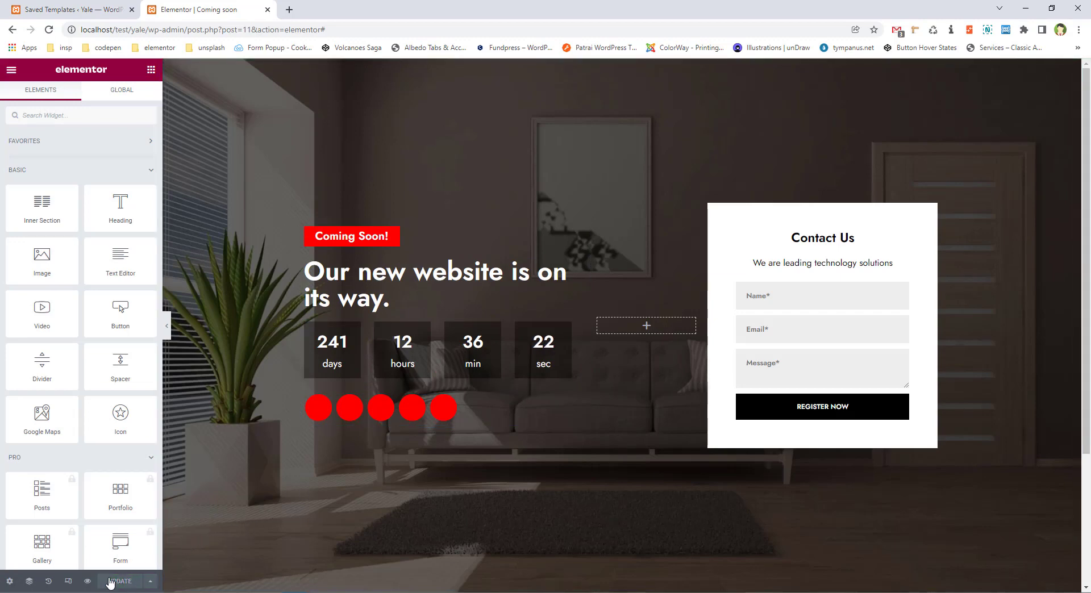
Preview the updated page and try out the Name and Email fields of its contact form.
{"action": "left_click", "coordinate": [89, 582]}
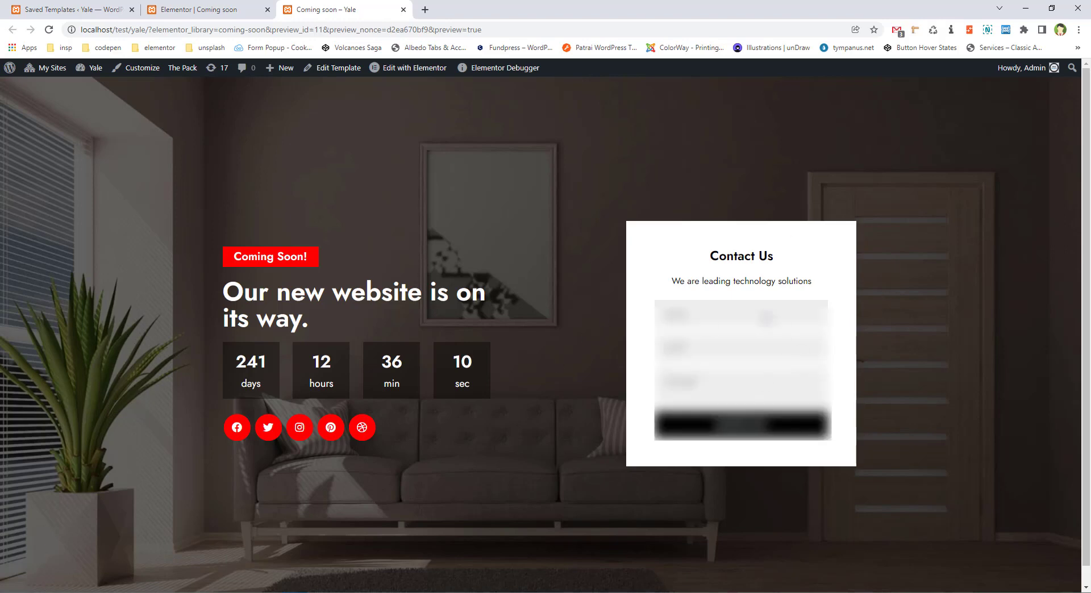
{"action": "left_click", "coordinate": [717, 316]}
{"action": "left_click", "coordinate": [700, 350]}
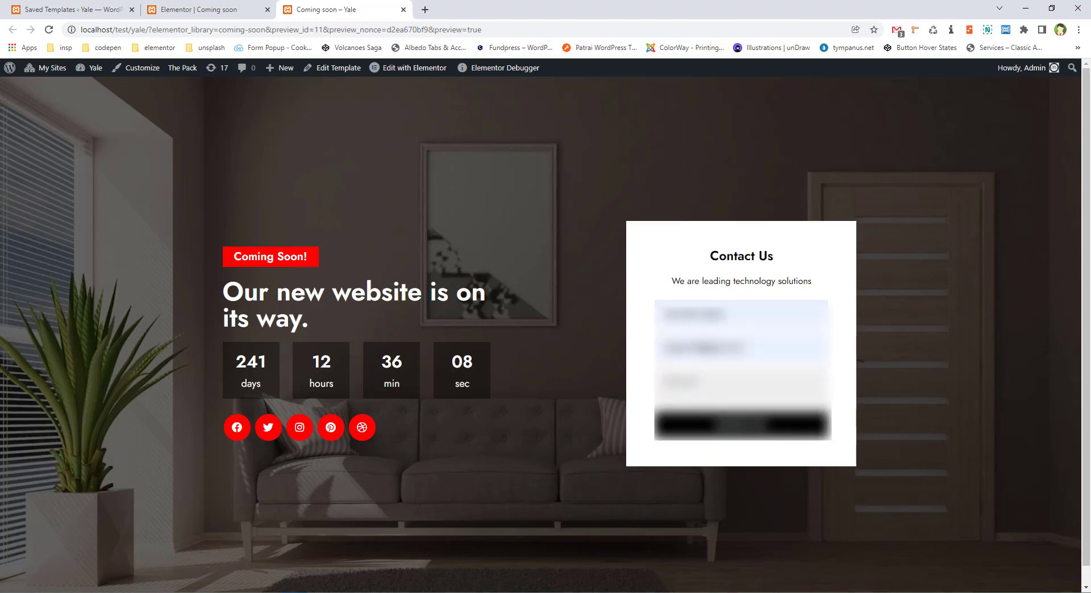
{"action": "double_click", "coordinate": [701, 347]}
{"action": "left_click", "coordinate": [703, 316]}
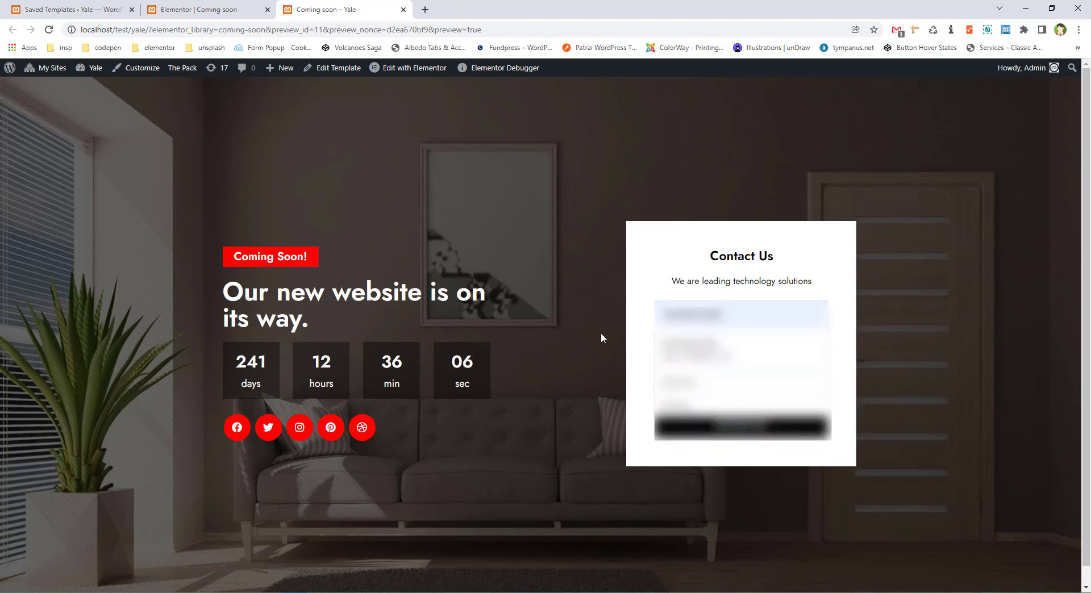
{"action": "left_click", "coordinate": [533, 329]}
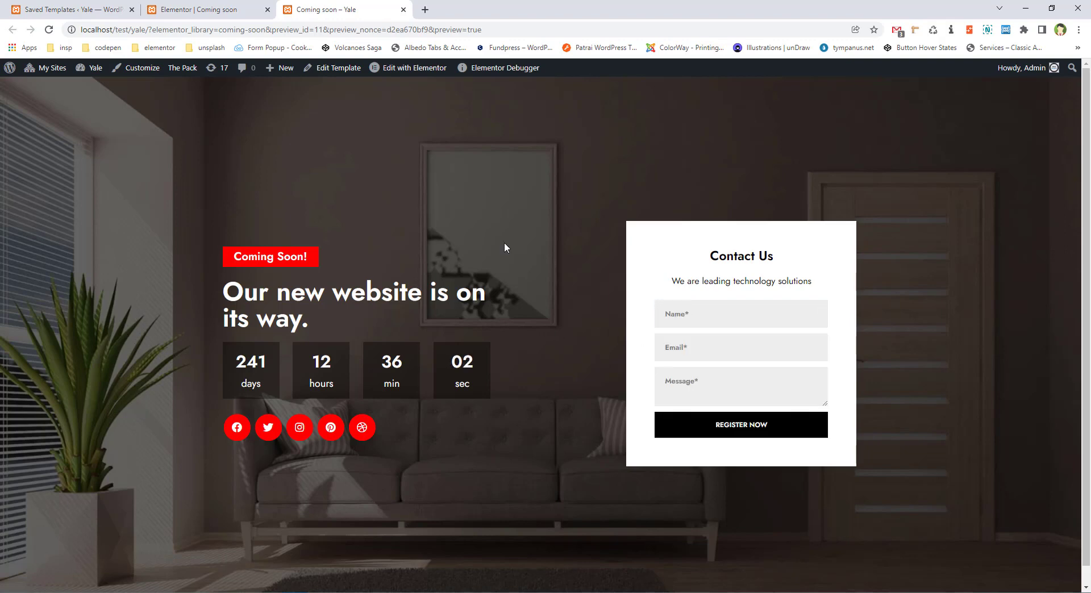
Open Elementor's Maintenance Mode settings in the site admin and set the mode to Coming Soon.
{"action": "left_click", "coordinate": [206, 9]}
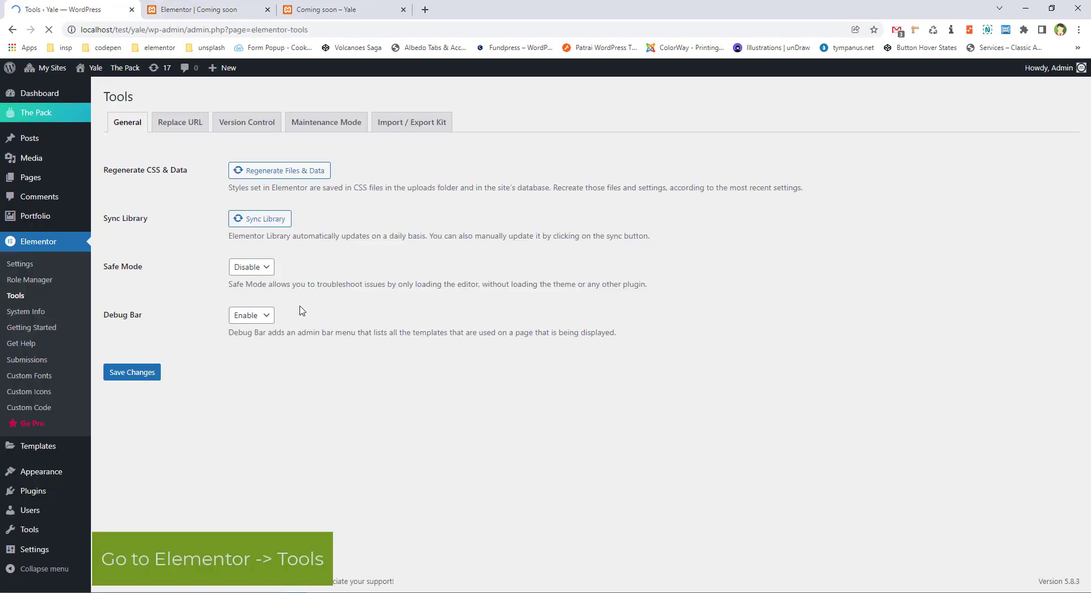
{"action": "left_click", "coordinate": [318, 133]}
{"action": "left_click", "coordinate": [257, 222]}
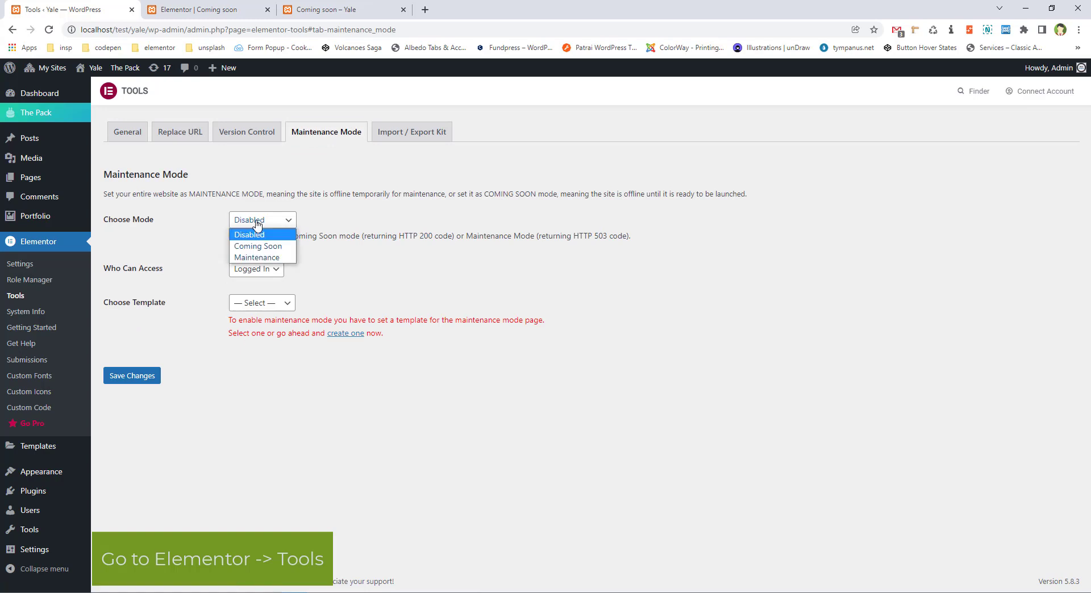
{"action": "left_click", "coordinate": [269, 248]}
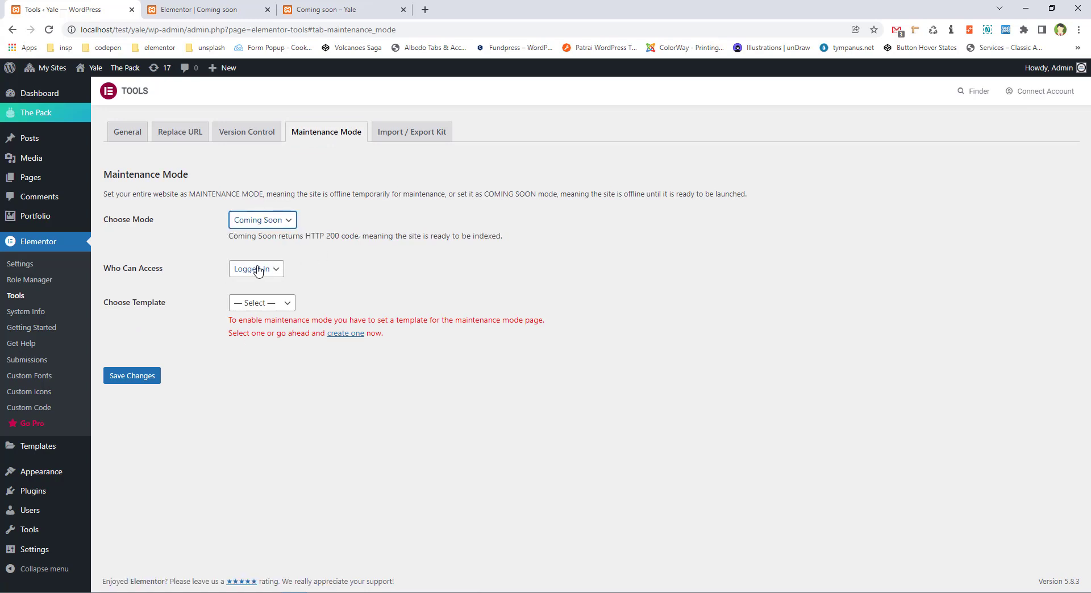
Leave maintenance access at Logged In, choose the Coming soon template and save the changes.
{"action": "left_click", "coordinate": [257, 269]}
{"action": "left_click", "coordinate": [256, 283]}
{"action": "left_click", "coordinate": [261, 303]}
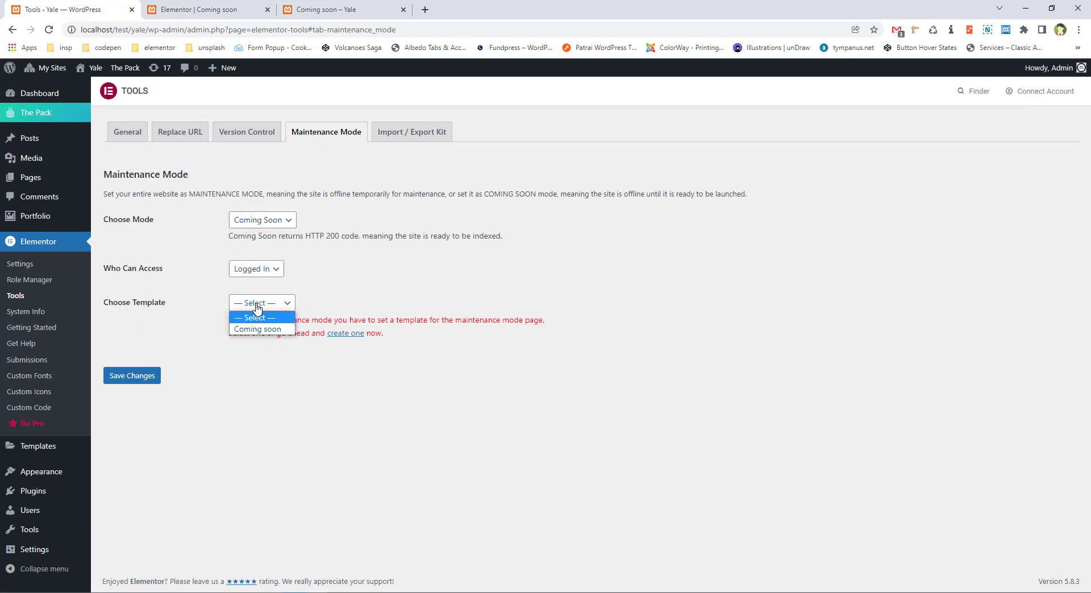
{"action": "left_click", "coordinate": [257, 335]}
{"action": "left_click", "coordinate": [122, 364]}
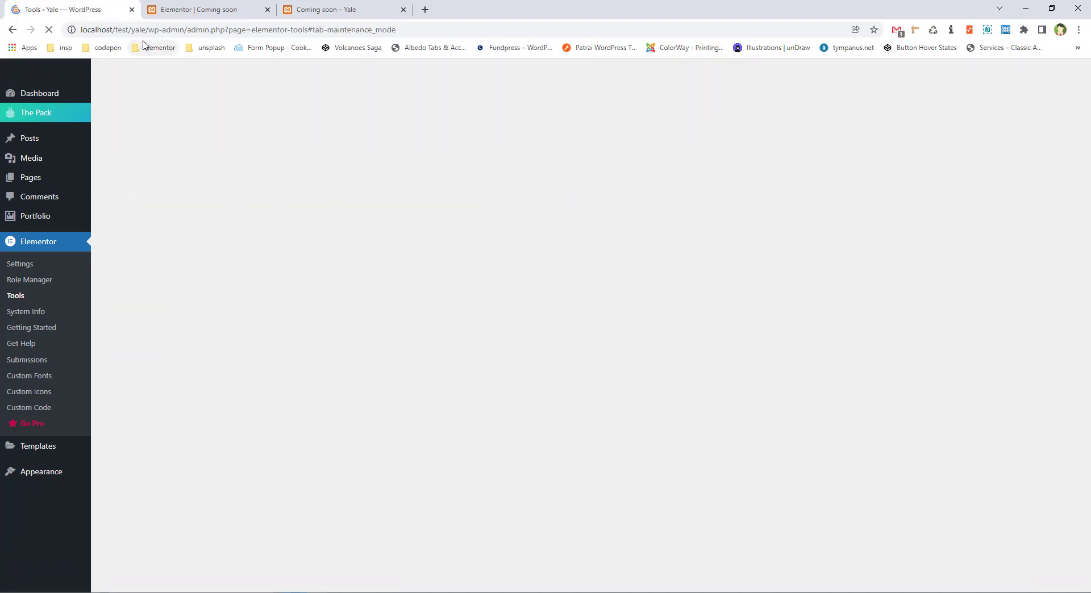
Copy the site's base address, localhost/test/yale, and load it in a new incognito window.
{"action": "left_click_drag", "start_coordinate": [146, 29], "coordinate": [74, 30]}
{"action": "key", "text": "ctrl+c"}
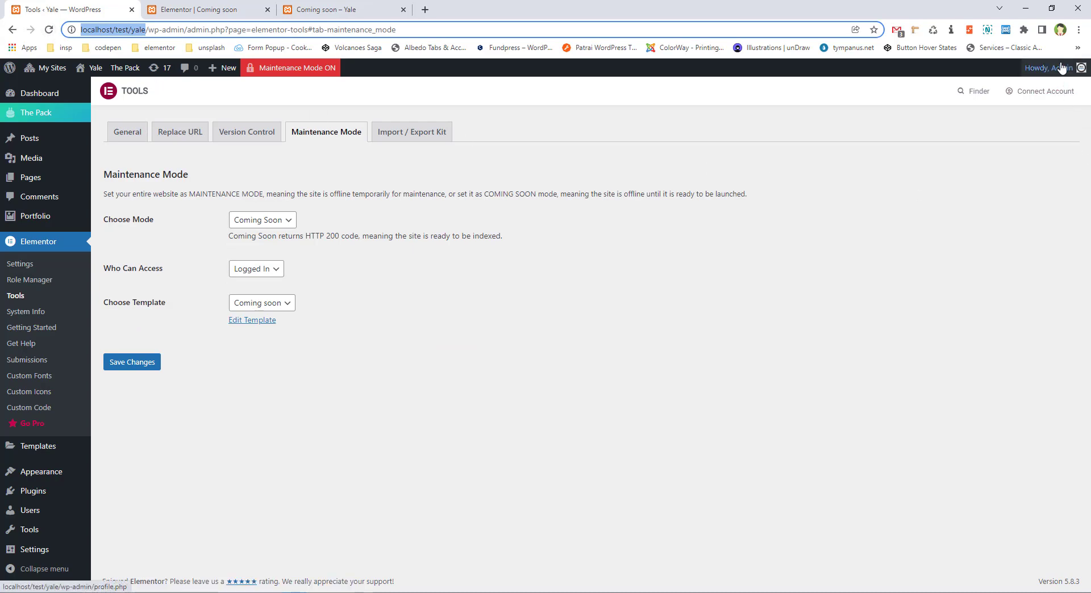
{"action": "left_click", "coordinate": [1079, 29]}
{"action": "left_click", "coordinate": [1030, 73]}
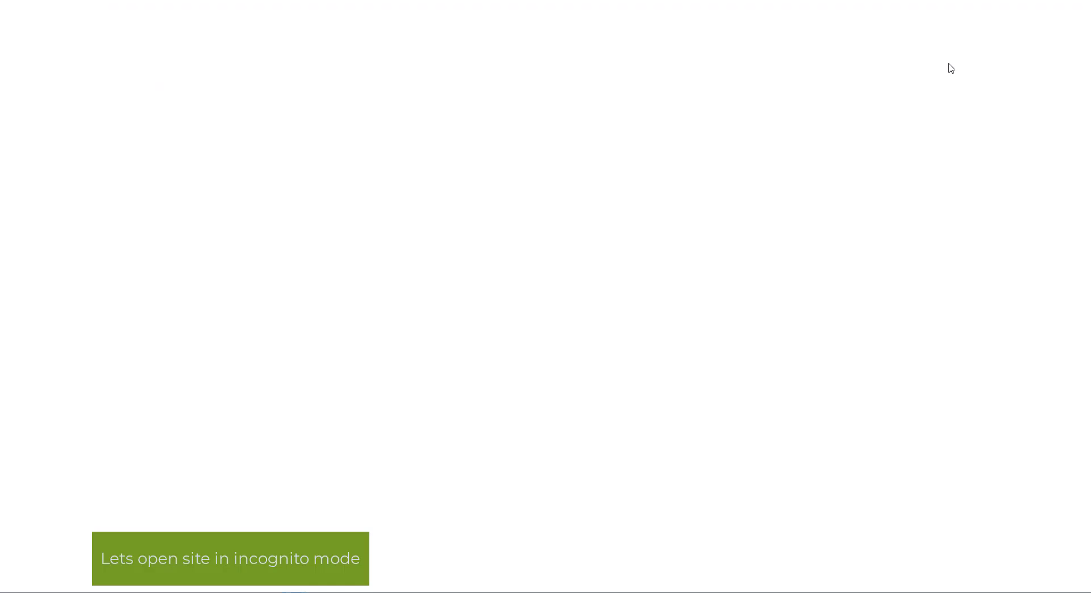
{"action": "key", "text": "ctrl+v"}
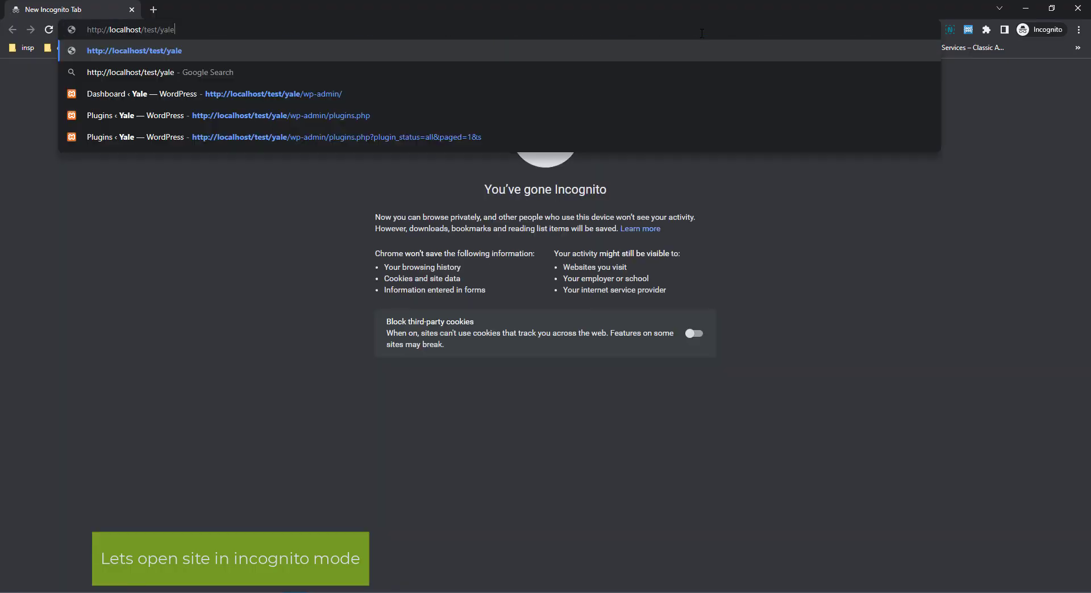
{"action": "key", "text": "Return"}
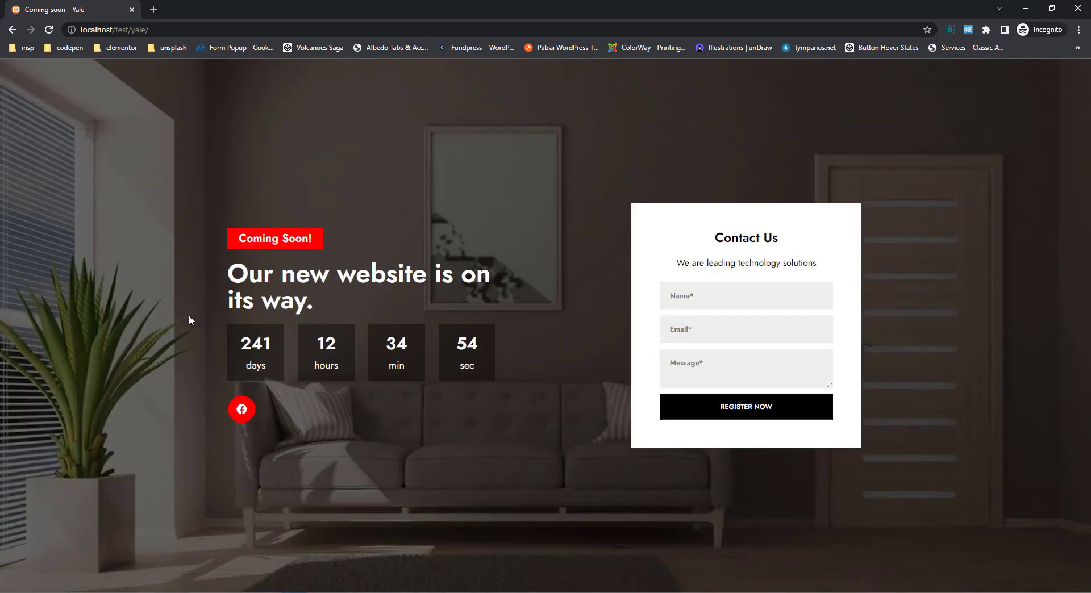
Start filling in the contact form on the public coming-soon page with sample text.
{"action": "left_click", "coordinate": [699, 294]}
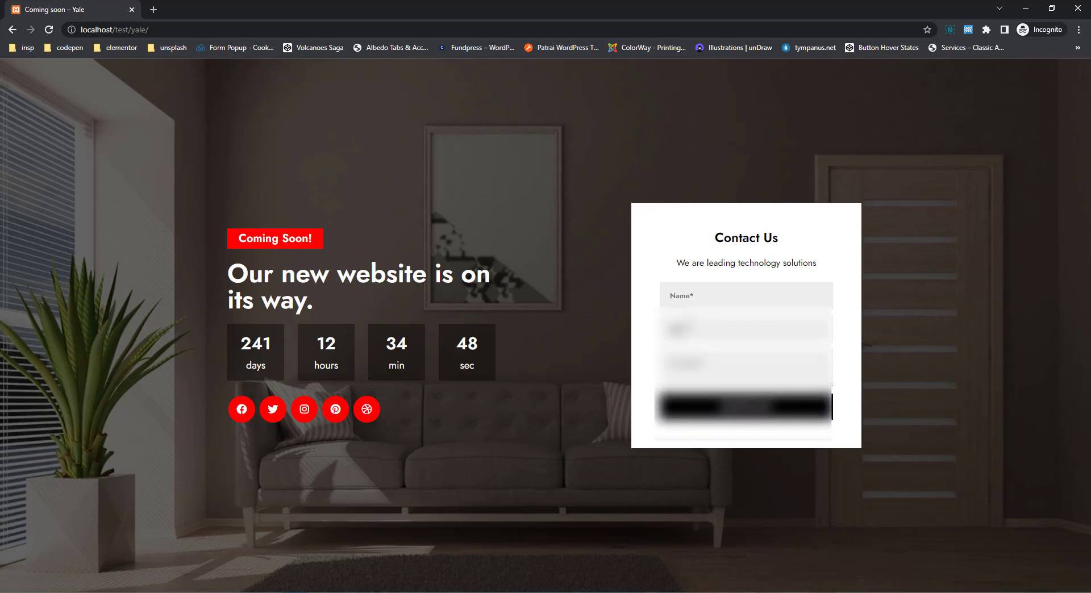
{"action": "type", "text": "abc"}
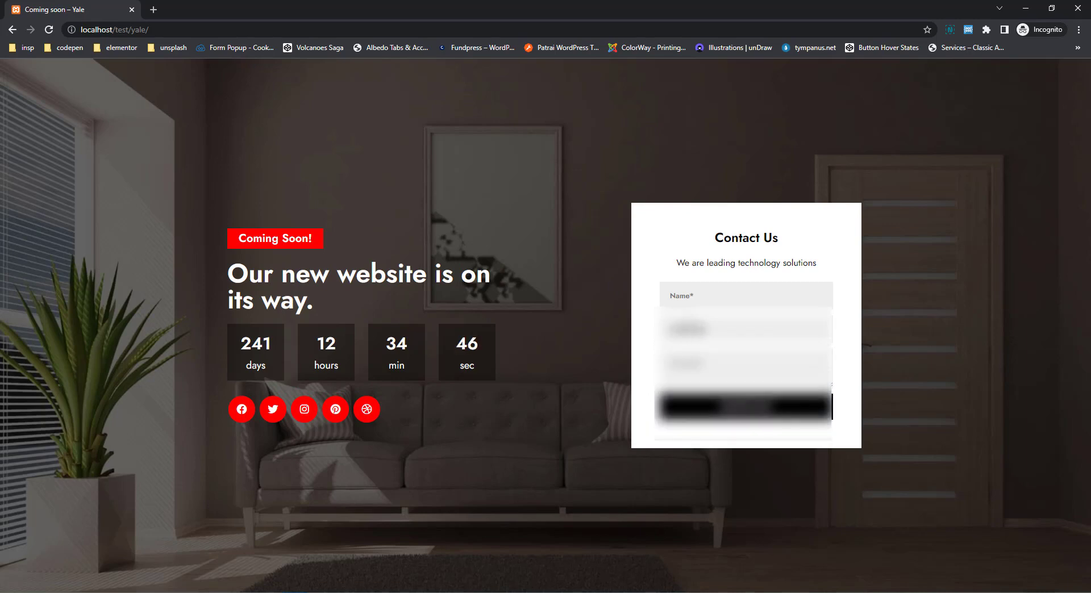